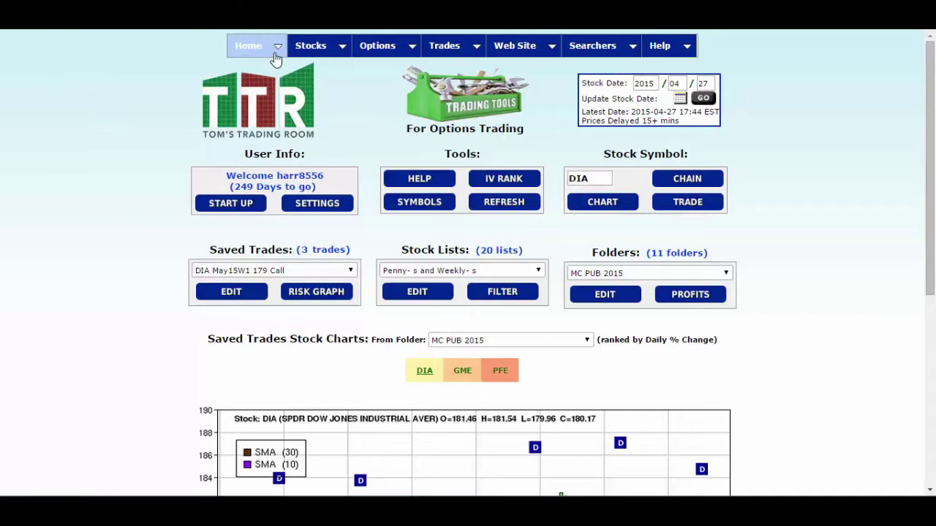
Open the Sectors page of the stock analysis tools
mouse_move(315, 49)
mouse_move(351, 104)
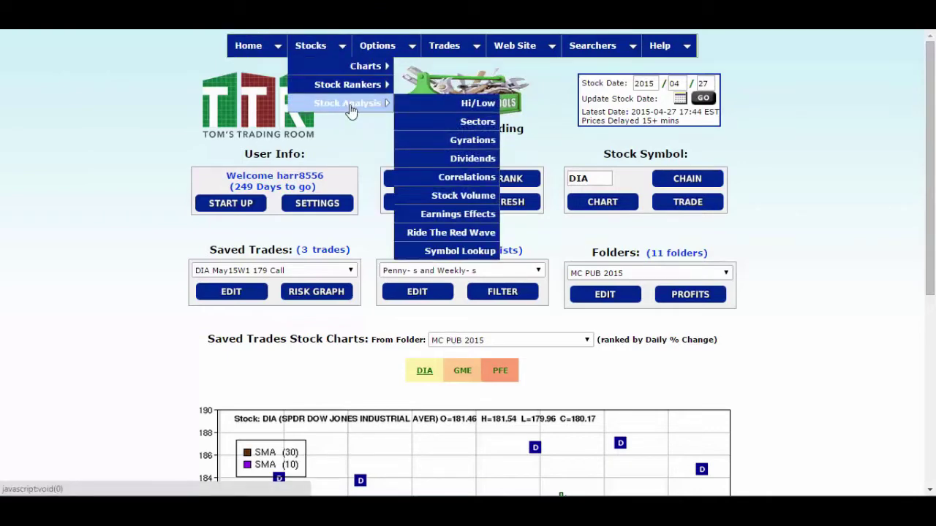
click(455, 125)
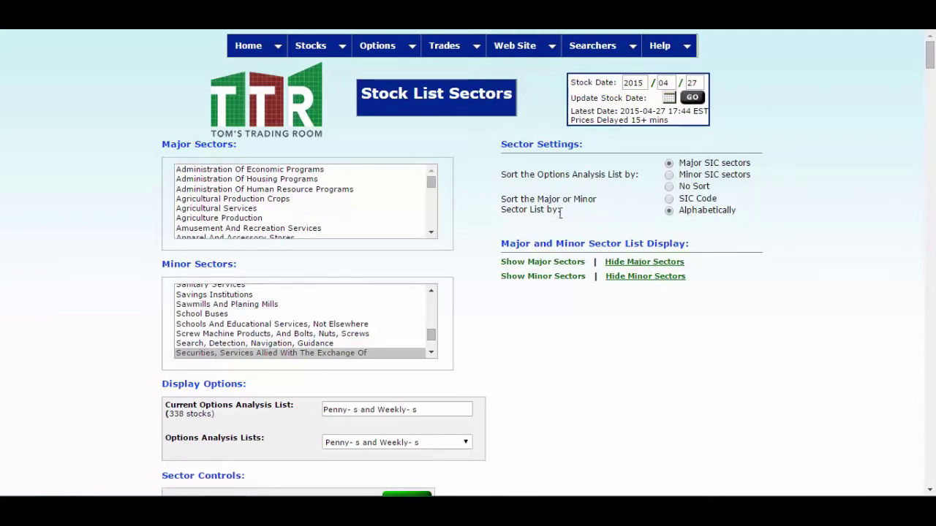
Hide the major and minor sector lists and show both of them again
click(627, 265)
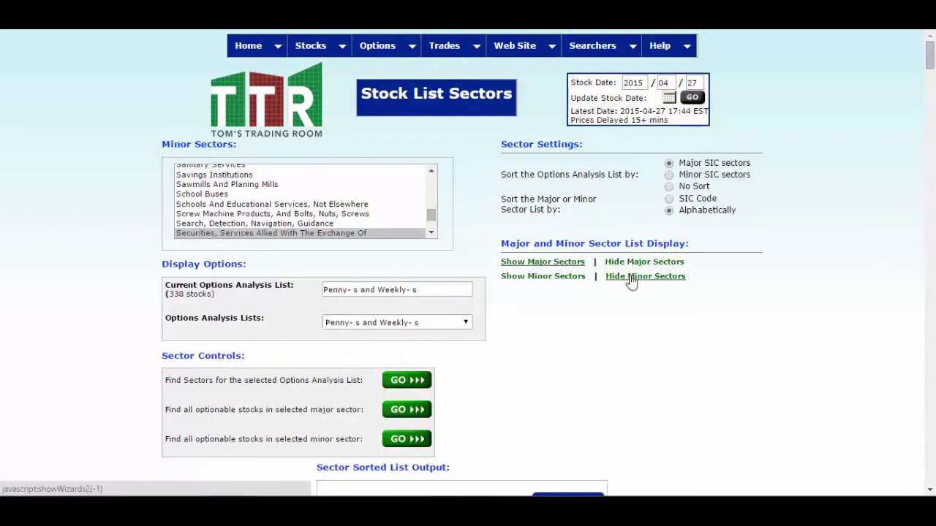
click(630, 280)
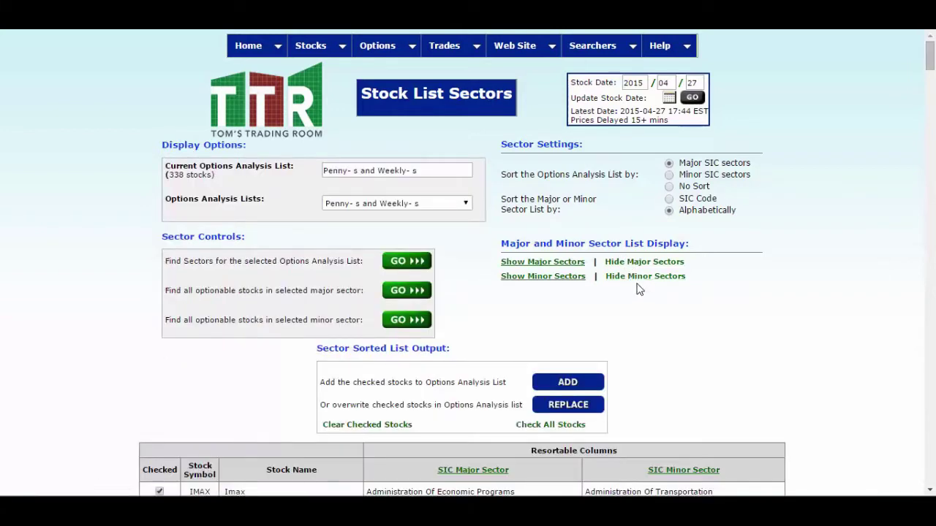
click(541, 261)
click(540, 276)
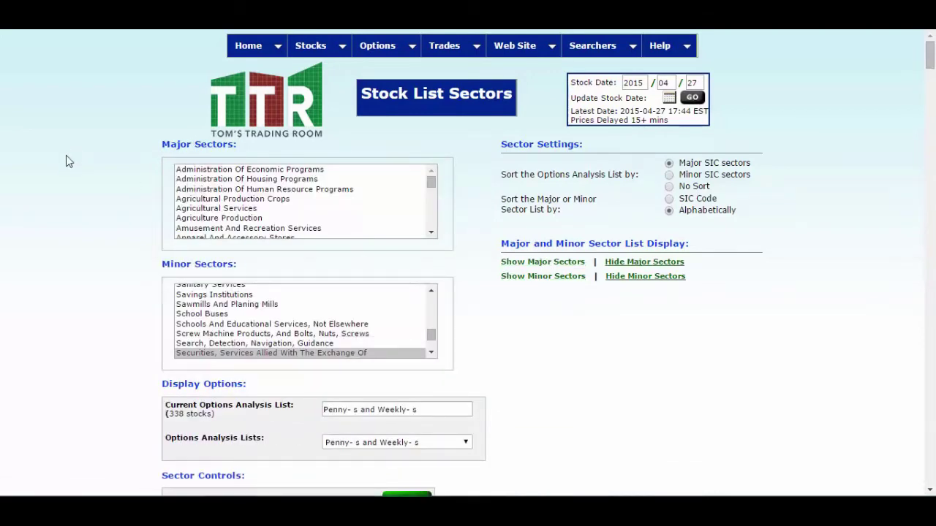
Review the display options, sector controls and the table of major and minor sectors for the Penny- s and Weekly- s list
scroll(66, 155, down, 2)
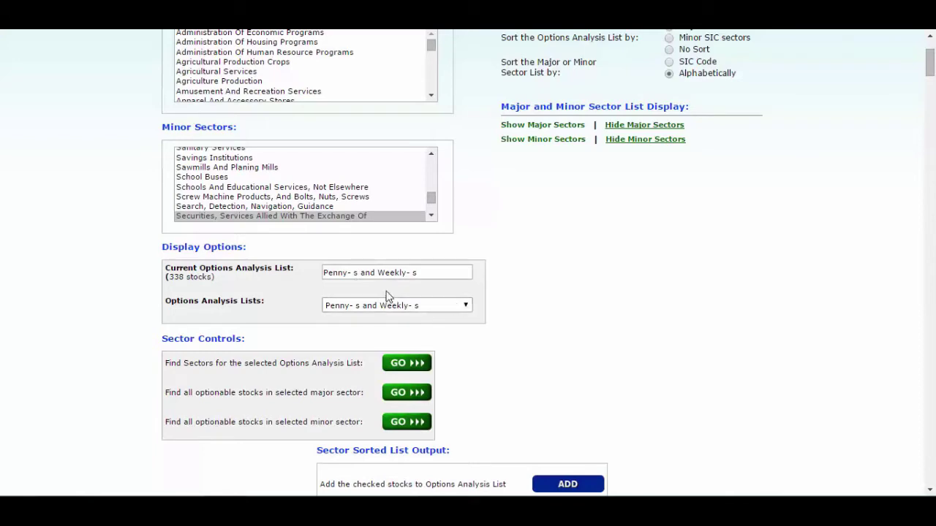
scroll(152, 260, down, 2)
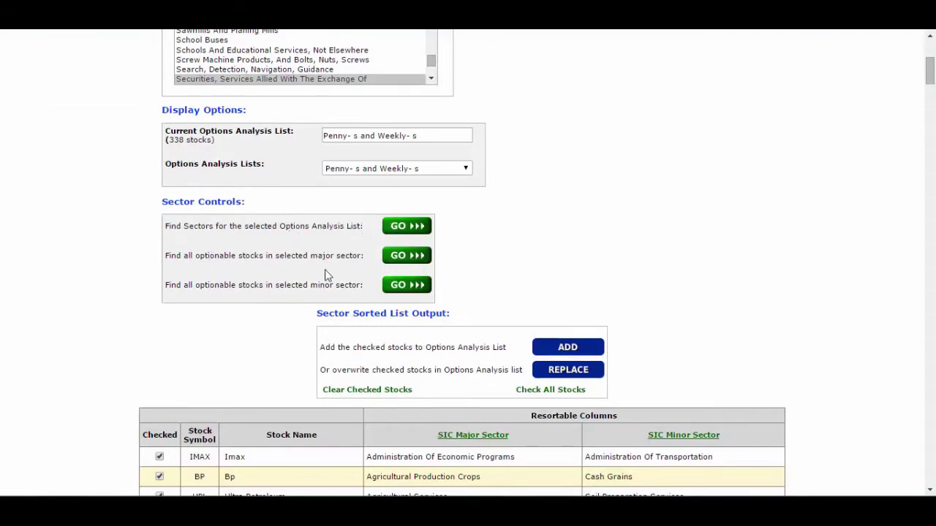
scroll(57, 244, down, 5)
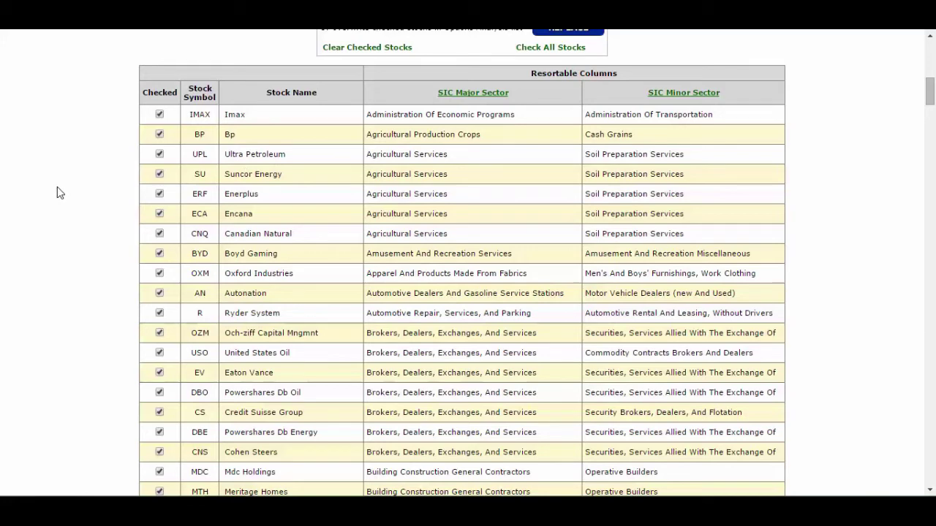
scroll(60, 192, up, 10)
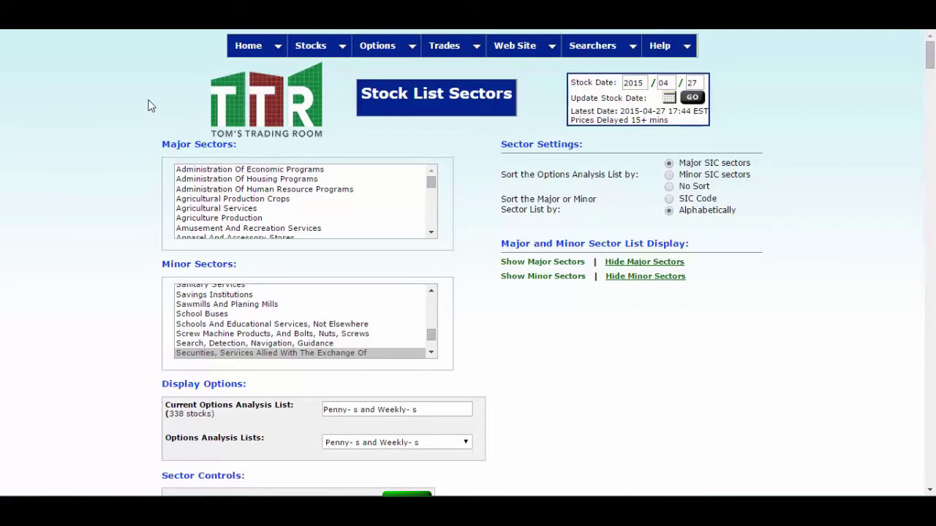
Open the stock list editor and select the empty List 2 for editing
mouse_move(517, 42)
mouse_move(557, 67)
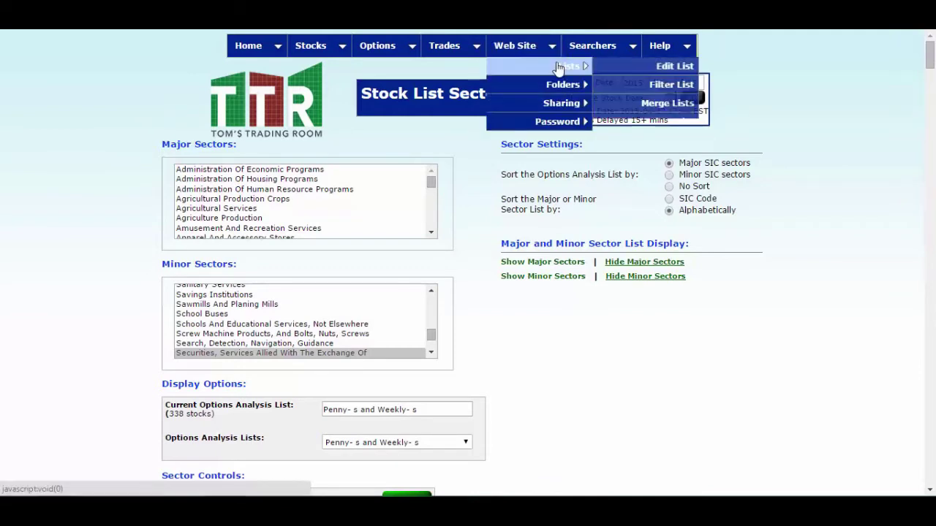
click(633, 67)
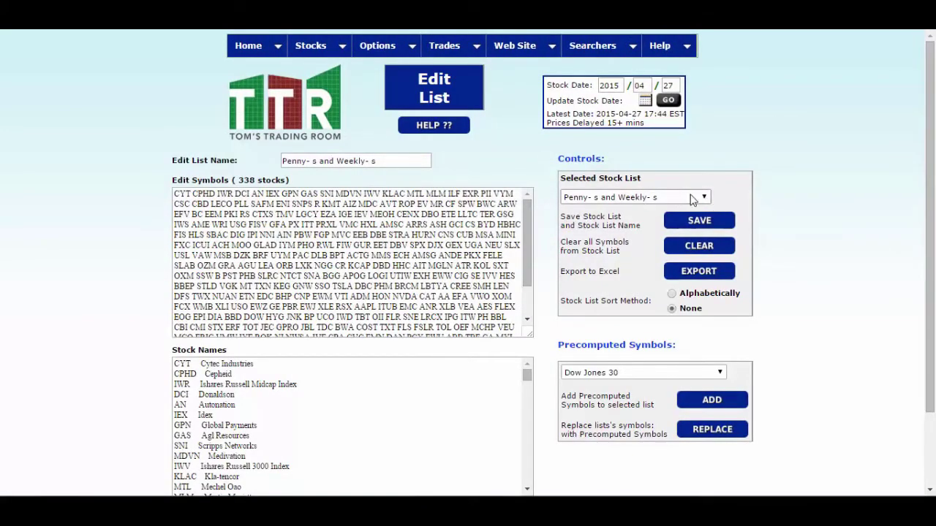
click(705, 198)
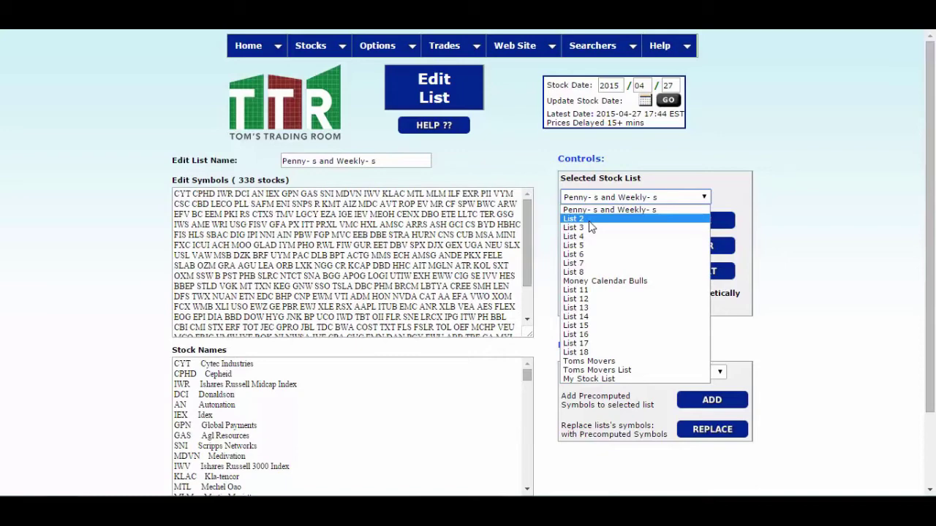
click(589, 221)
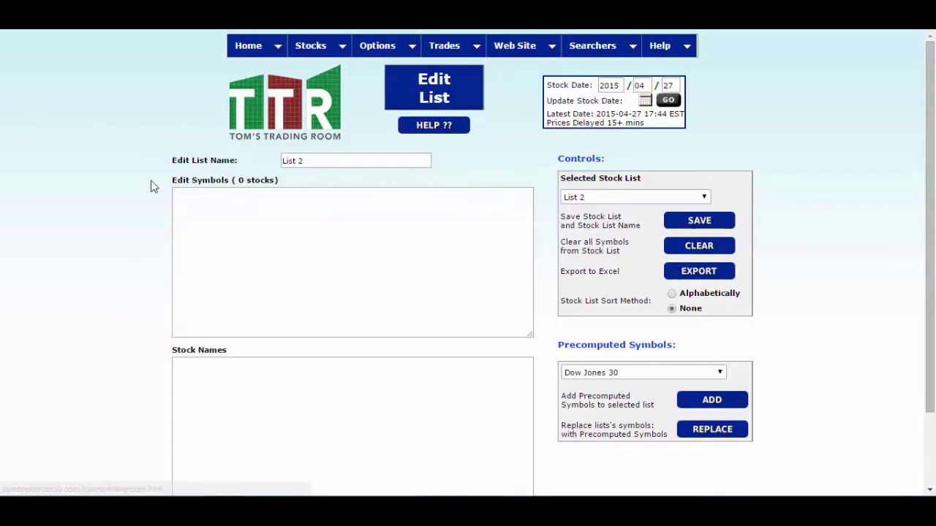
Enter the symbol AAPL in List 2 and save the stock list
scroll(152, 187, down, 2)
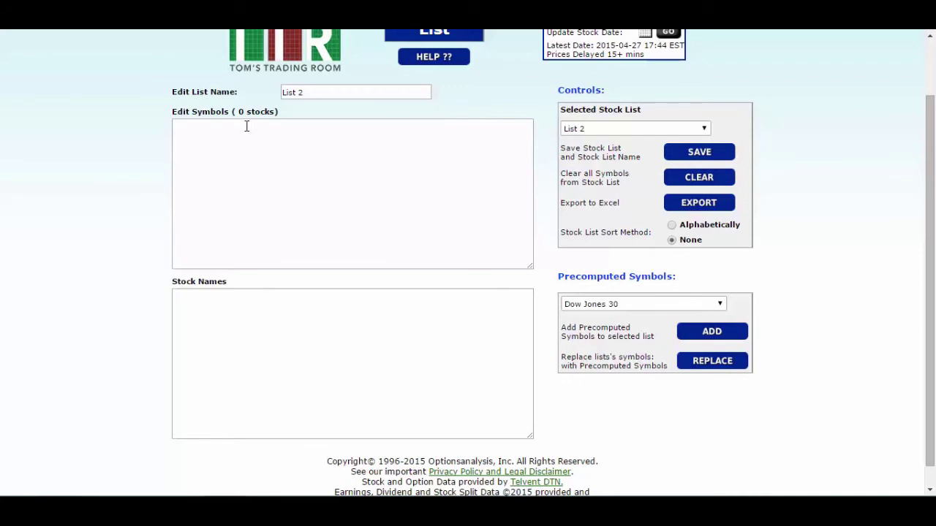
click(254, 157)
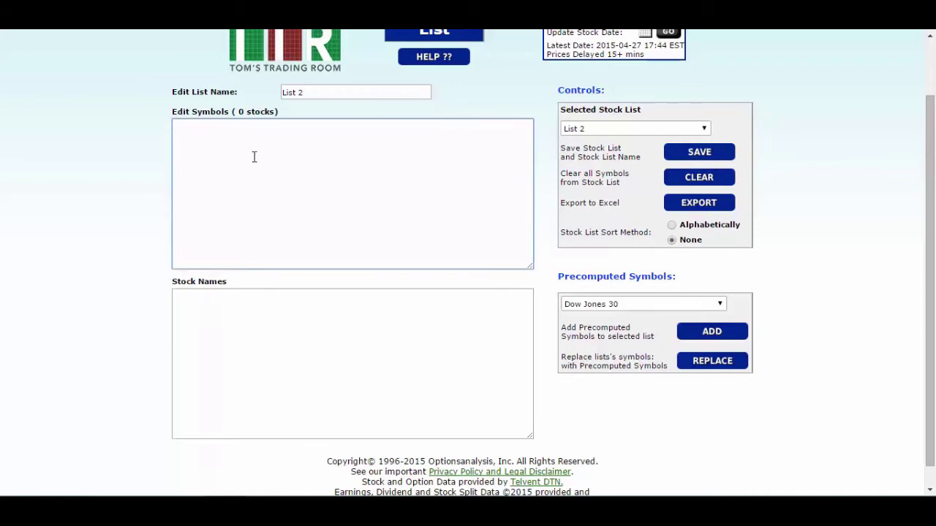
text(aapl)
click(690, 160)
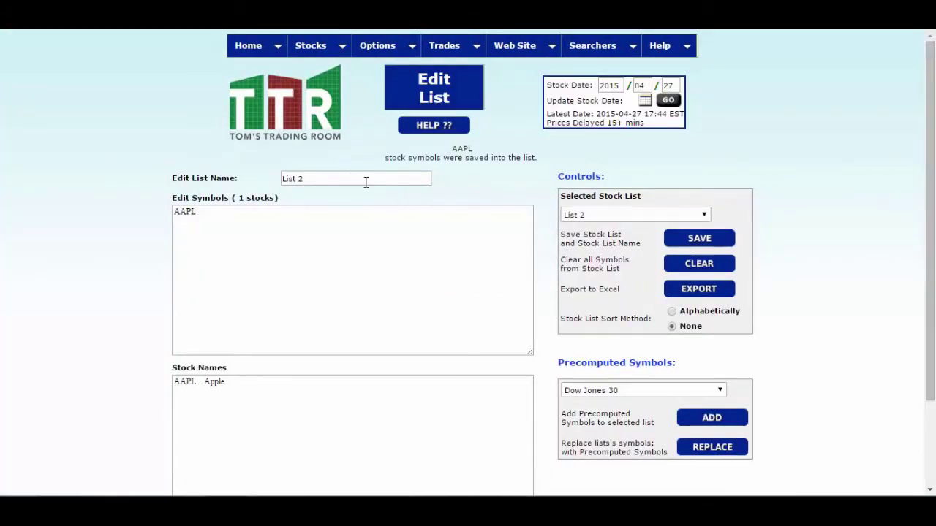
Rename List 2 as "Specific Ticker Sector Search" and save the new list name
click(310, 178)
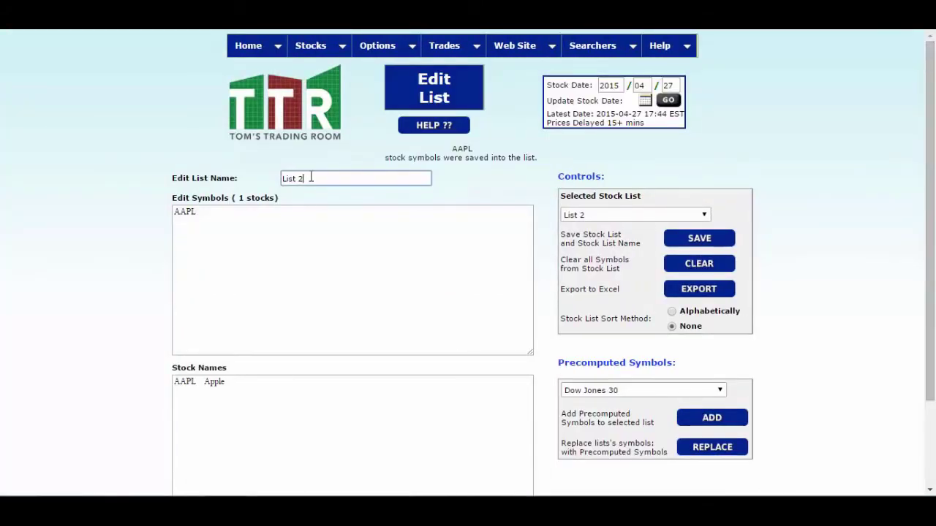
key(BackSpace)
key(BackSpace)
key(BackSpace)
key(BackSpace)
key(BackSpace)
key(BackSpace)
text(Specific Ticker Sector Search)
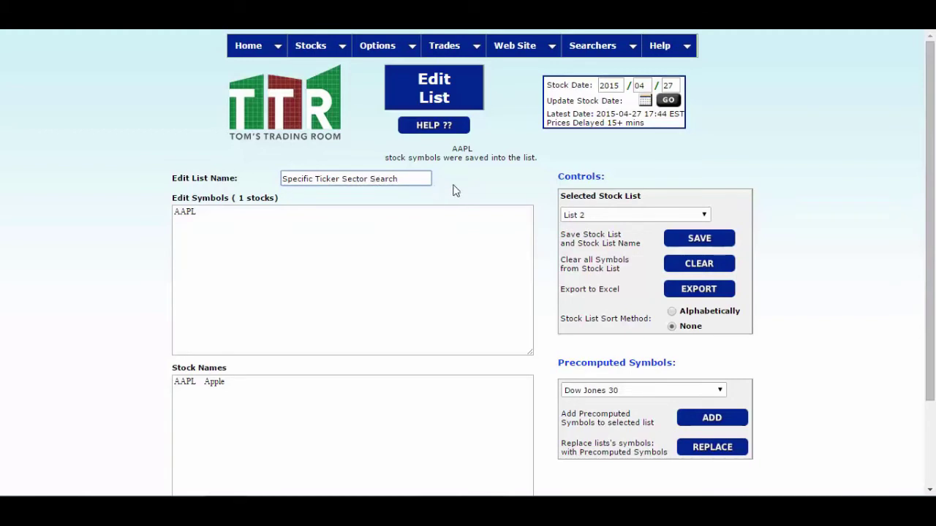
click(683, 241)
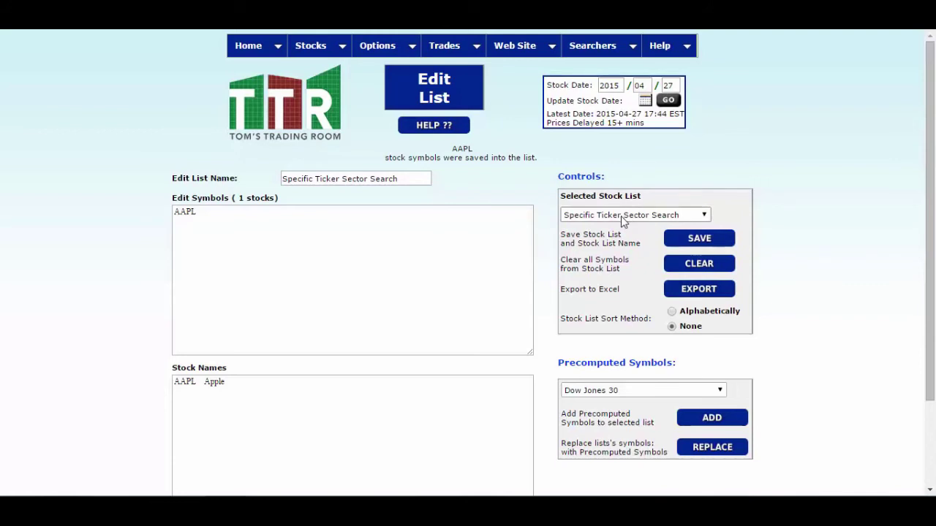
Return to the stock analysis Sectors page with the Specific Ticker Sector Search list
mouse_move(314, 57)
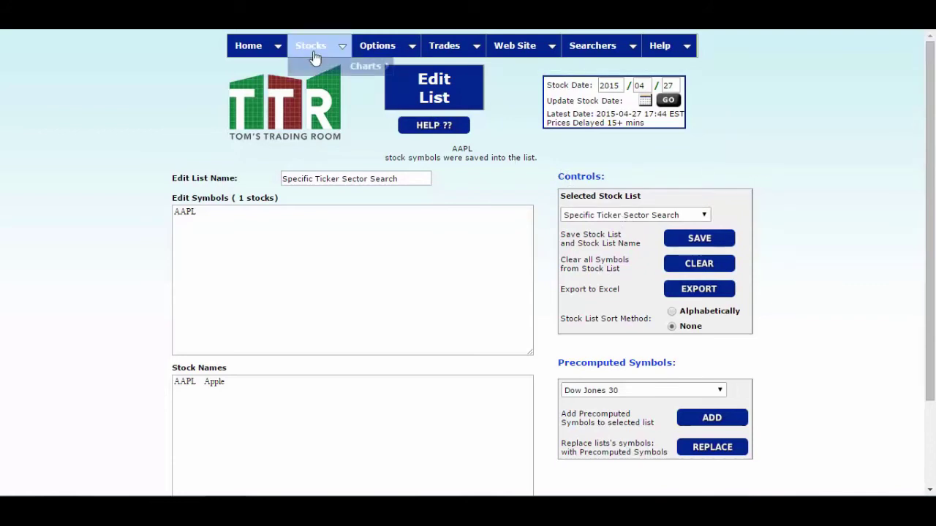
mouse_move(346, 103)
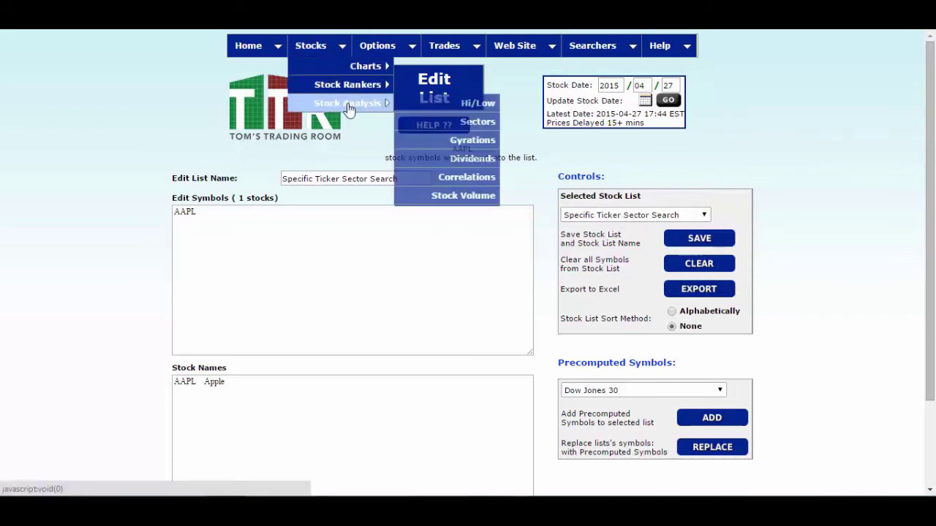
click(460, 122)
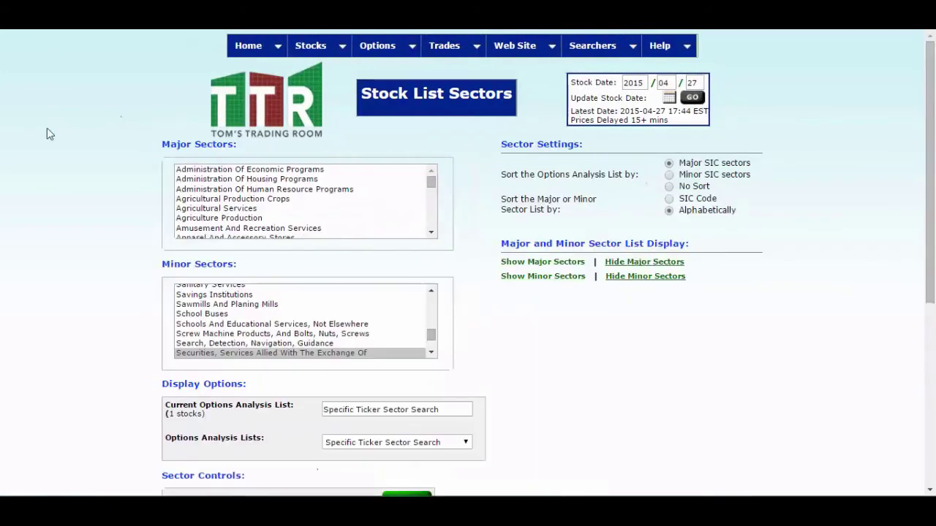
Find the sectors for the Specific Ticker Sector Search list and check AAPL's SIC major and minor sector
scroll(51, 142, down, 3)
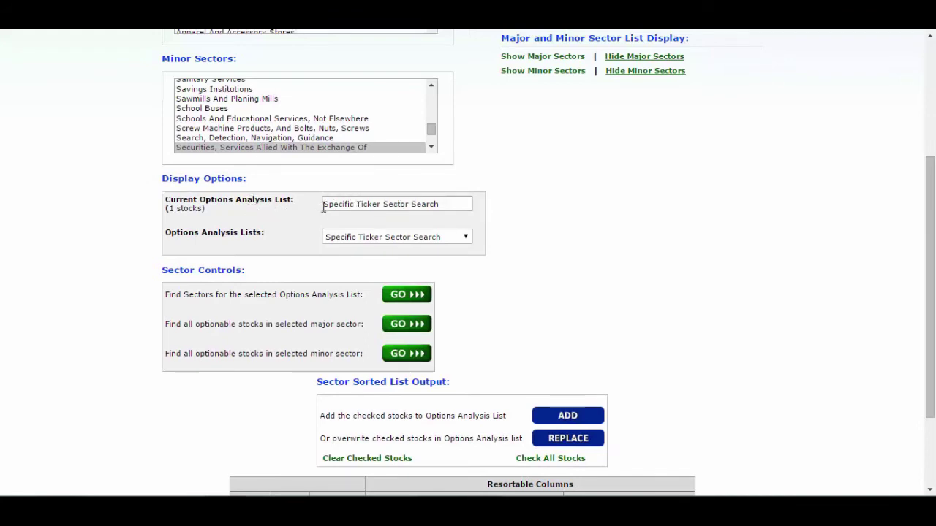
click(465, 236)
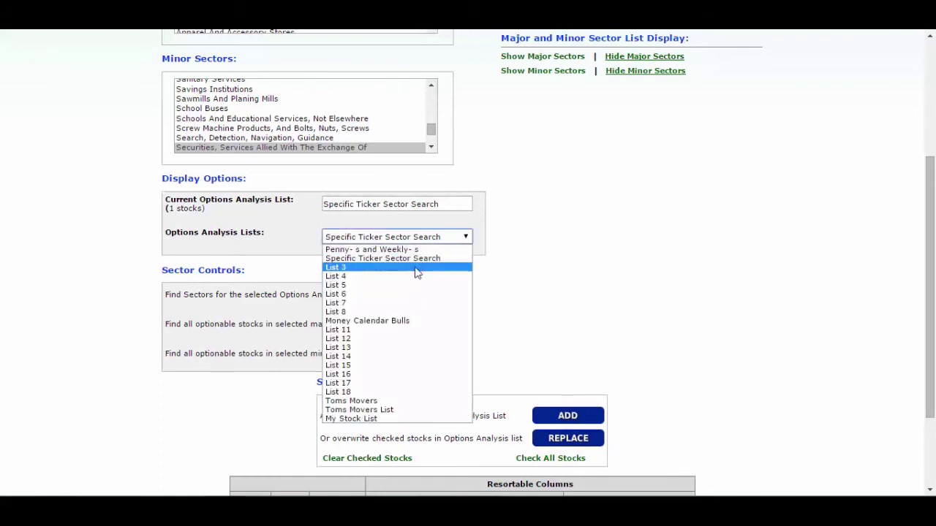
click(290, 222)
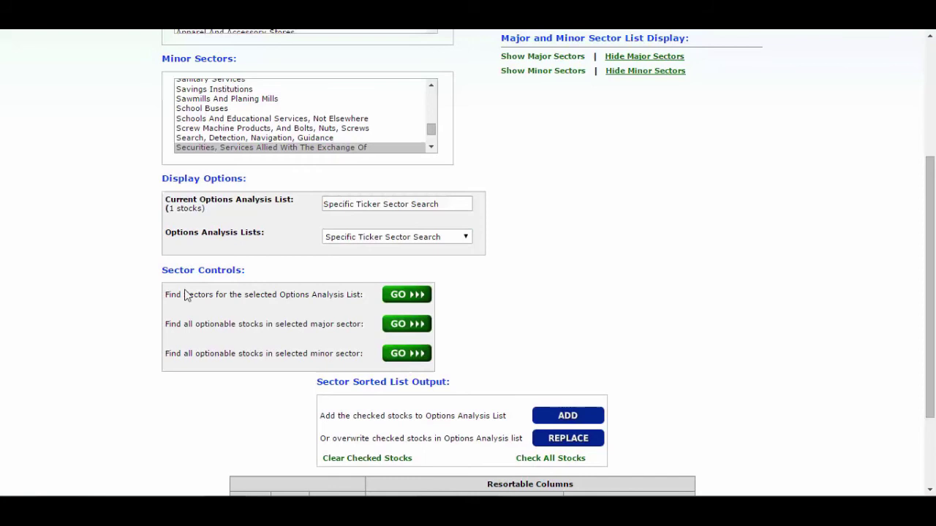
click(398, 298)
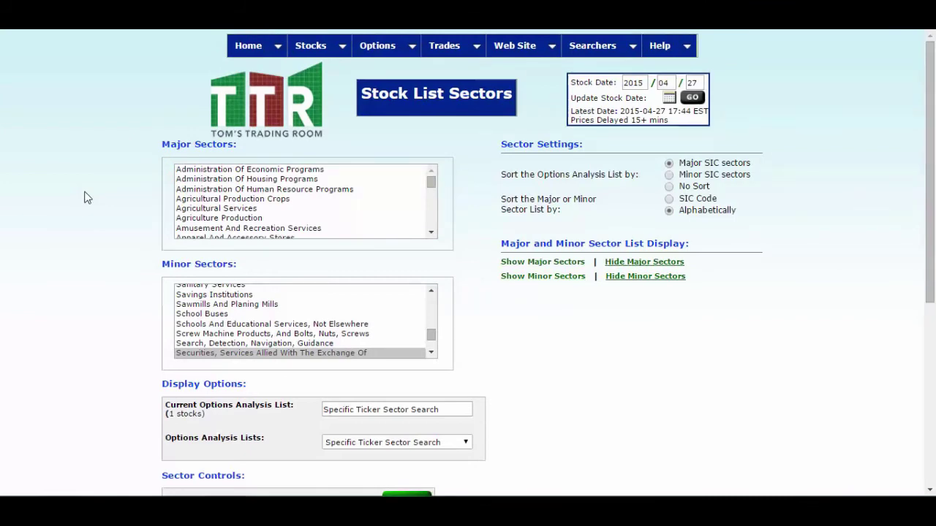
scroll(84, 197, down, 4)
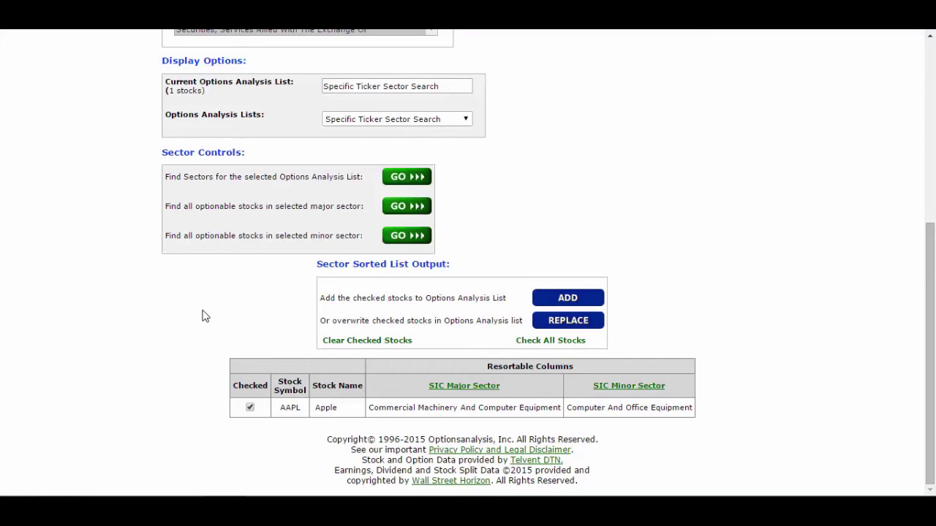
scroll(203, 315, up, 5)
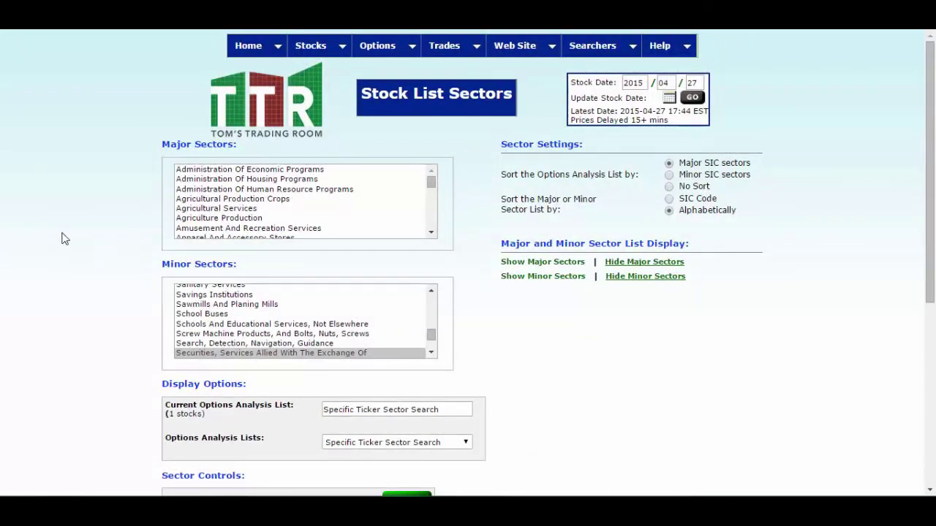